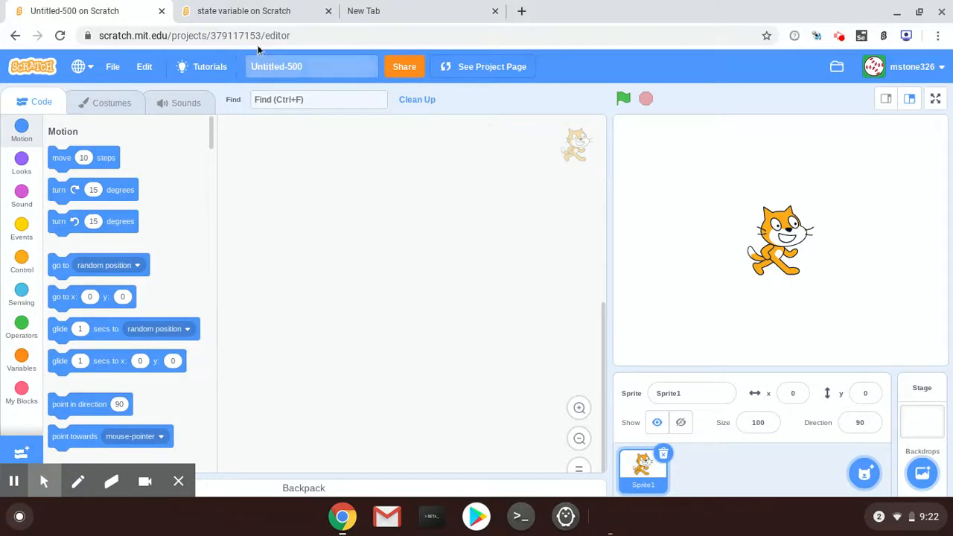
- Delete the default cat sprite from the project
mouse_move(355, 134)
left_click(591, 275)
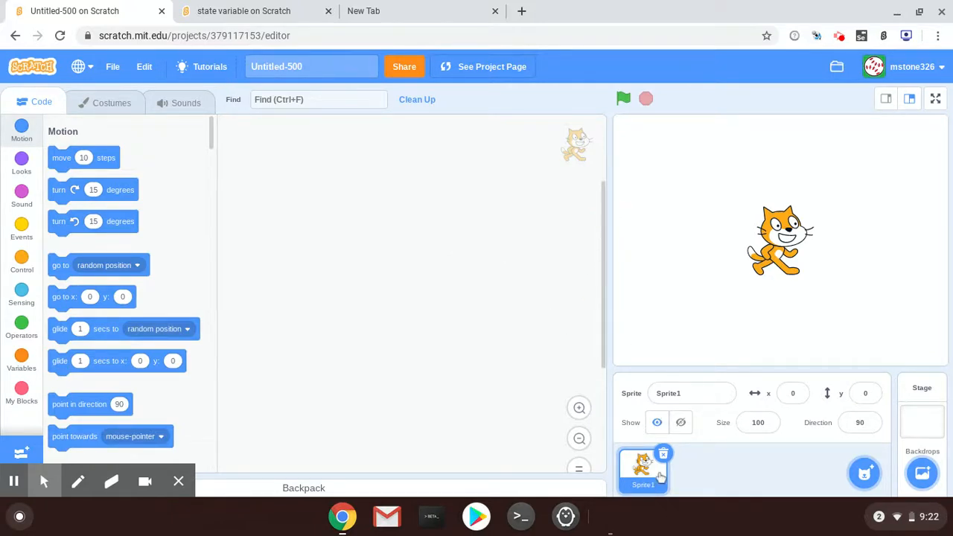
left_click(663, 454)
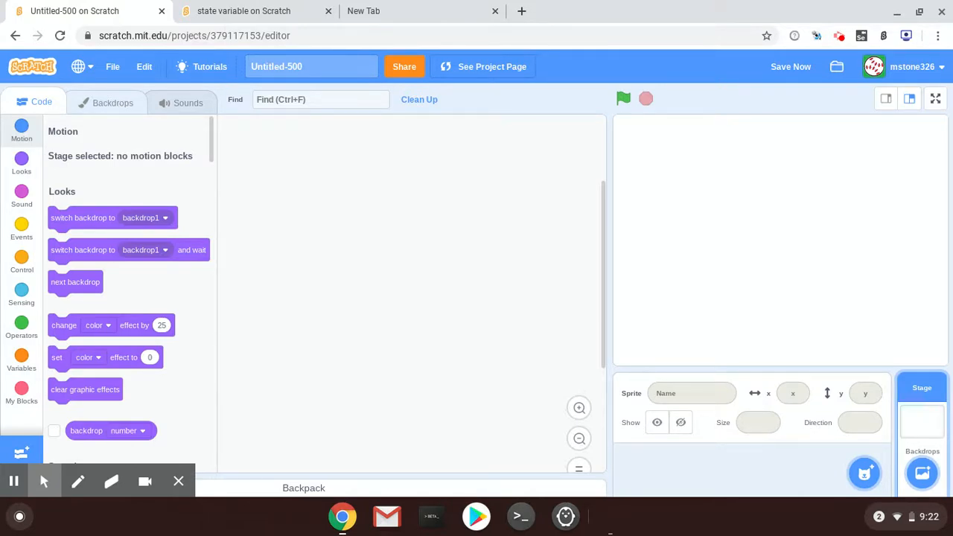
- Convert the stage backdrop to bitmap and fill it with blue: color 62, saturation 60, brightness 85
left_click(101, 104)
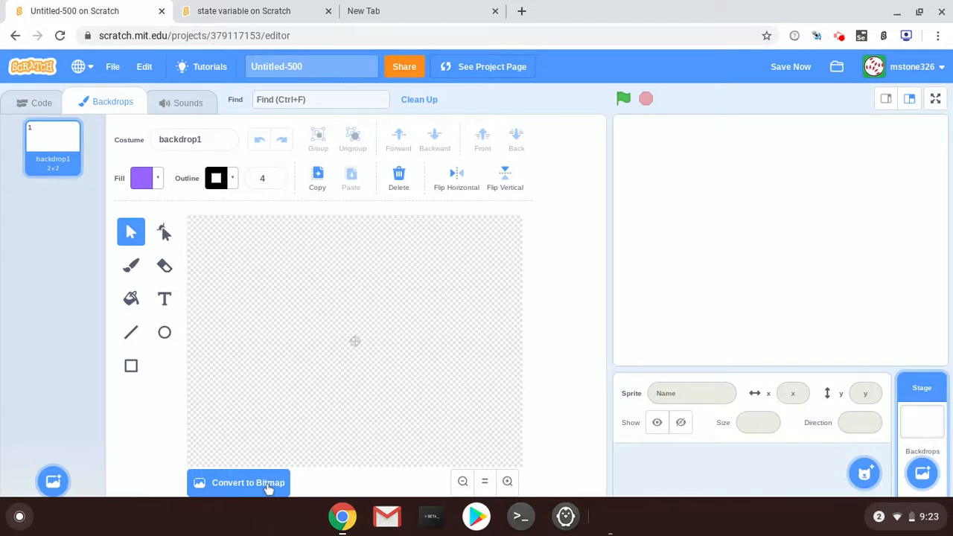
left_click(267, 483)
left_click(157, 170)
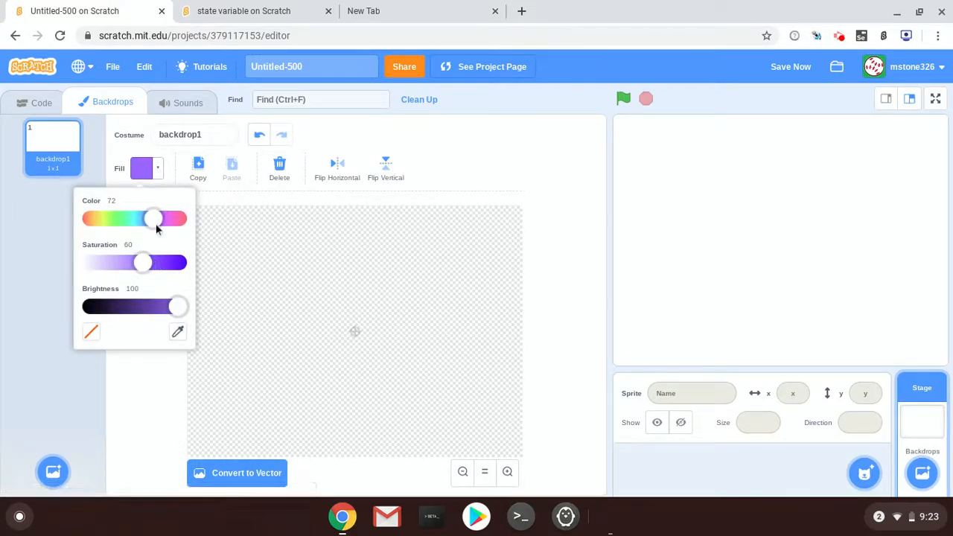
mouse_move(154, 222)
left_mouse_down()
mouse_move(143, 218)
mouse_move(148, 225)
left_mouse_up()
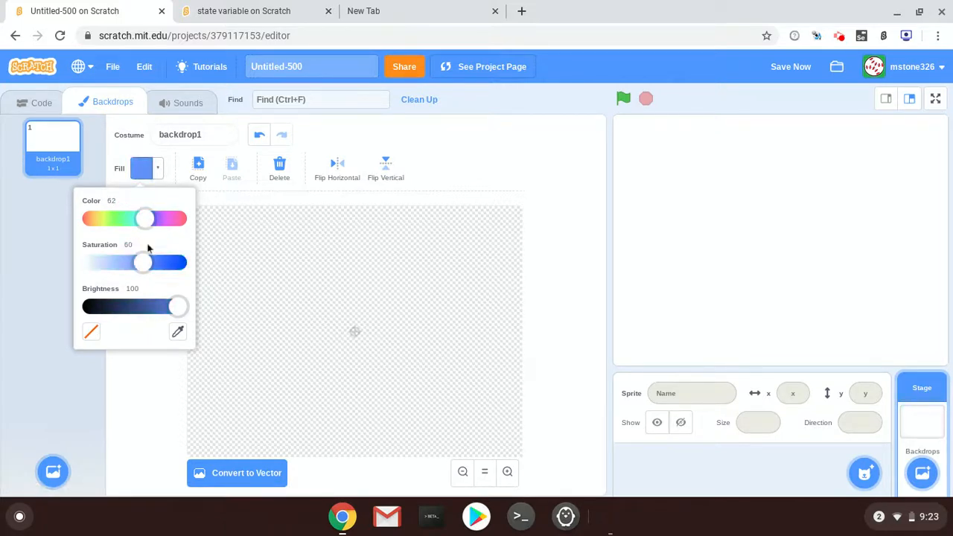
left_click_drag(178, 307, 165, 307)
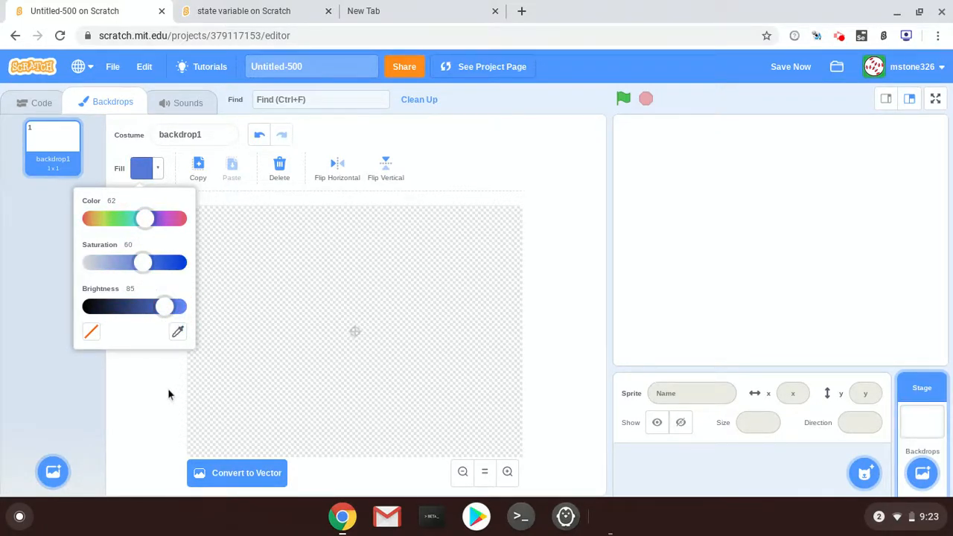
left_click(168, 388)
left_click(165, 290)
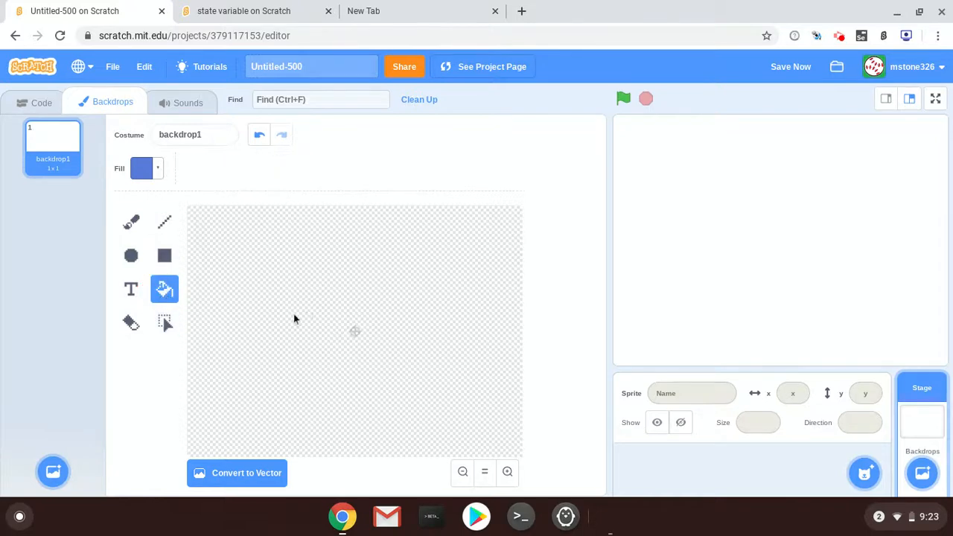
left_click(306, 313)
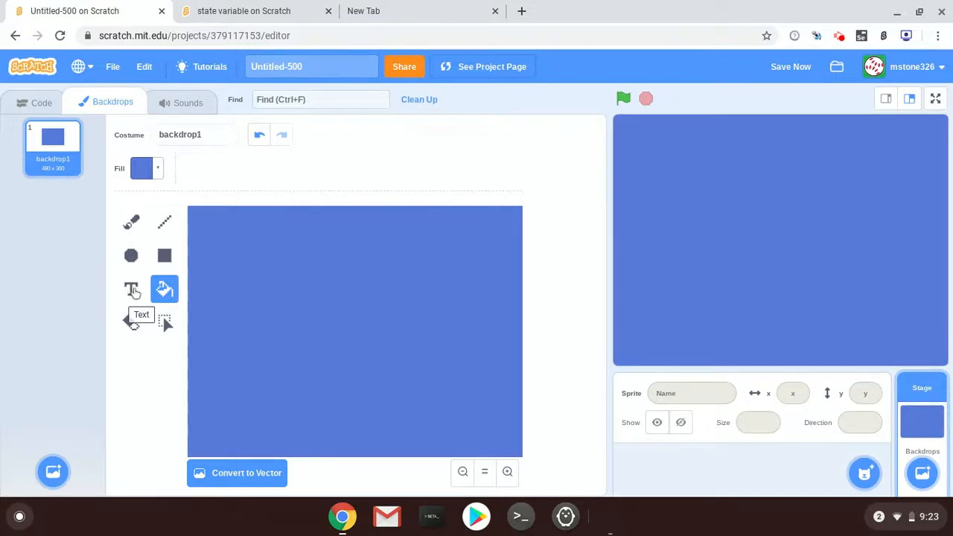
- Convert the backdrop to vector and add the text "My Trivia" near its top in light grey with saturation 0 and brightness 89
left_click(239, 476)
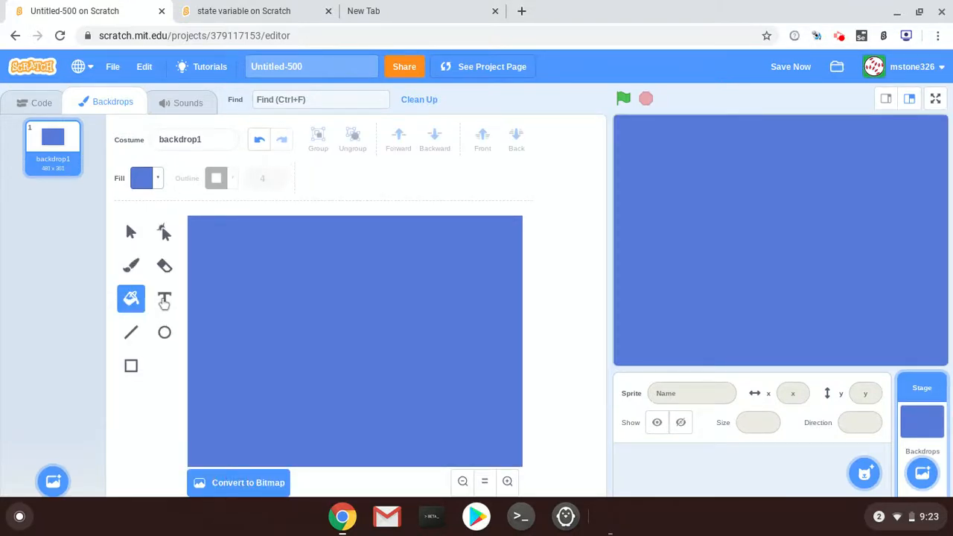
left_click(165, 300)
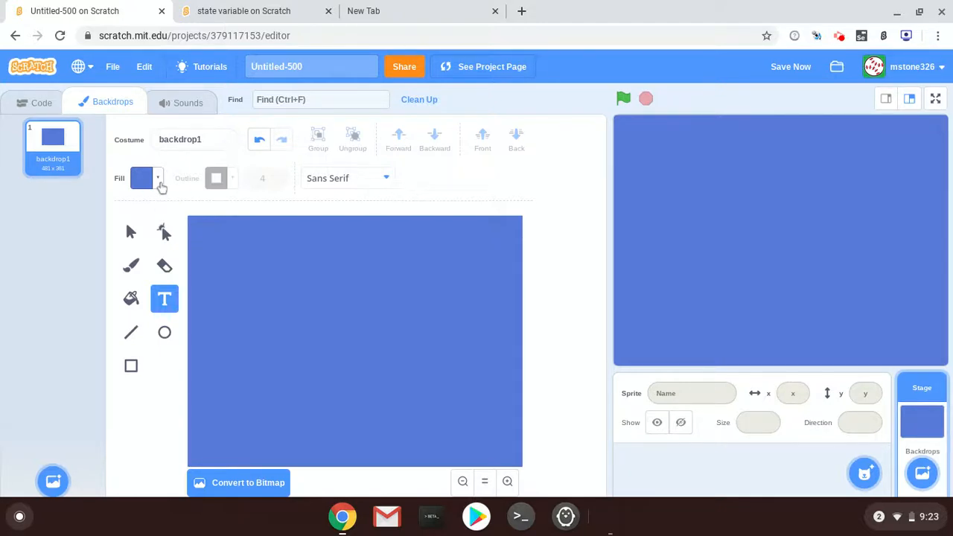
left_click(159, 183)
left_click_drag(148, 276, 77, 270)
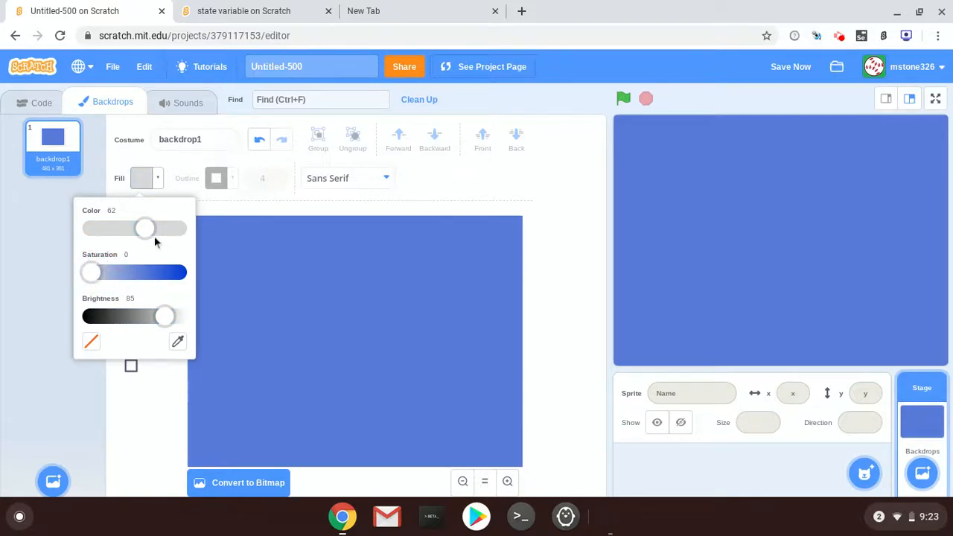
left_click_drag(173, 319, 176, 322)
left_click(142, 404)
left_click(292, 239)
type("My Trivia")
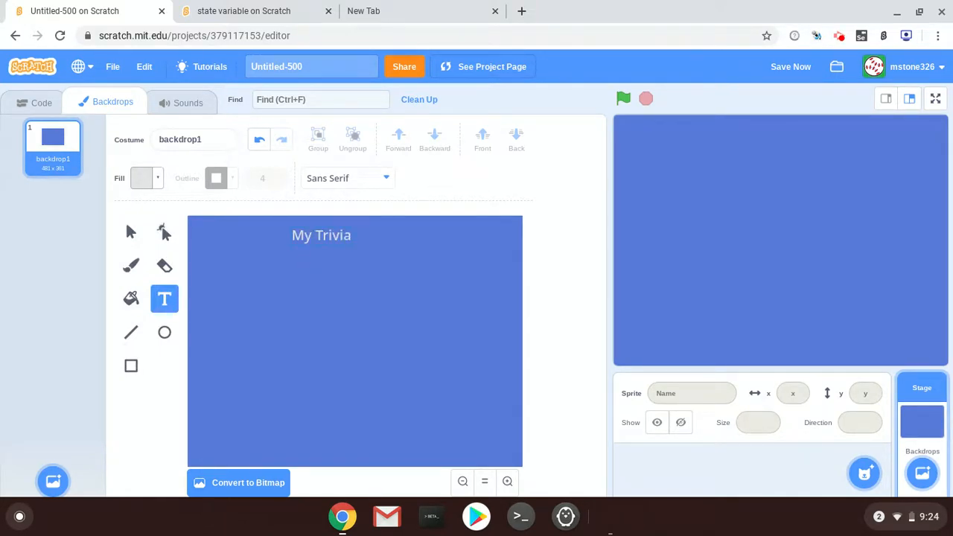
- Move the "My Trivia" title to the upper middle of the backdrop and deselect it
left_click(335, 253)
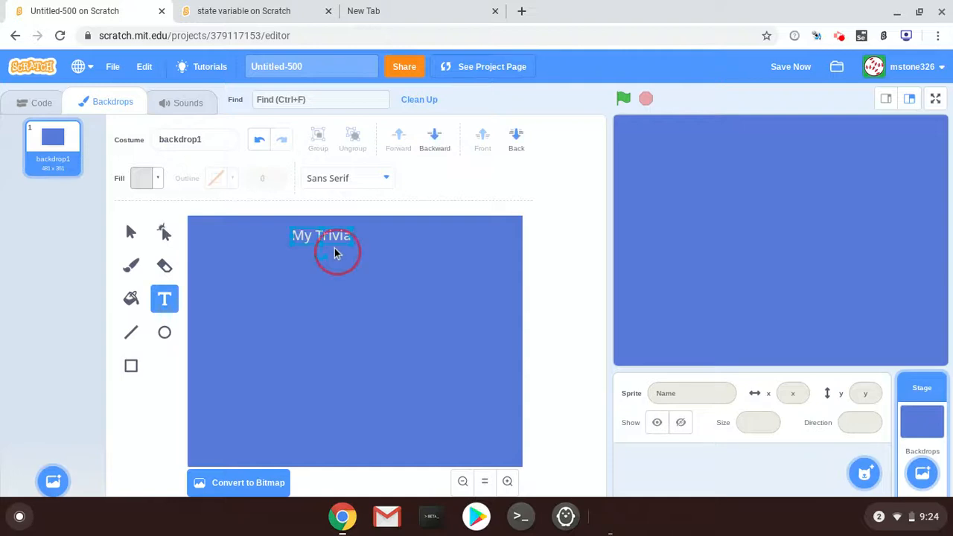
left_click_drag(334, 239, 358, 233)
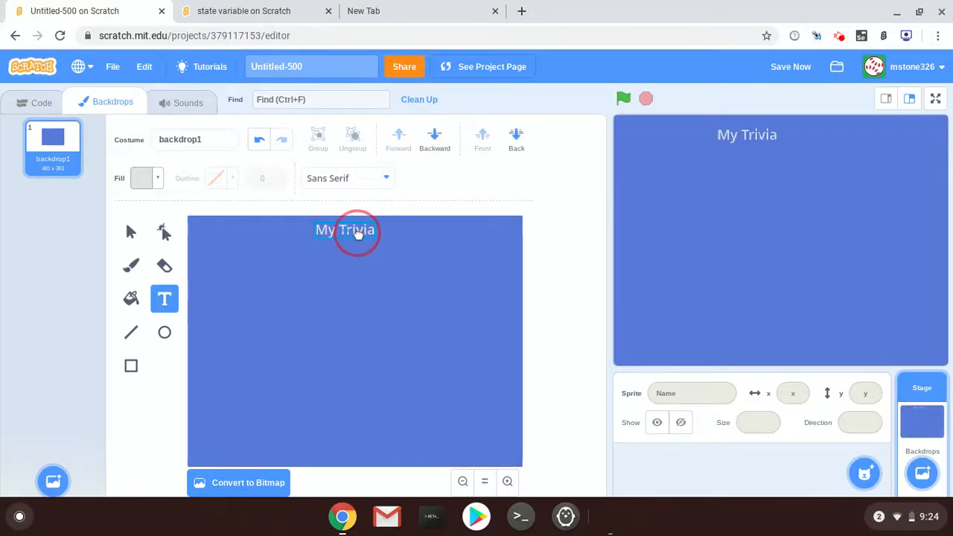
left_click(366, 274)
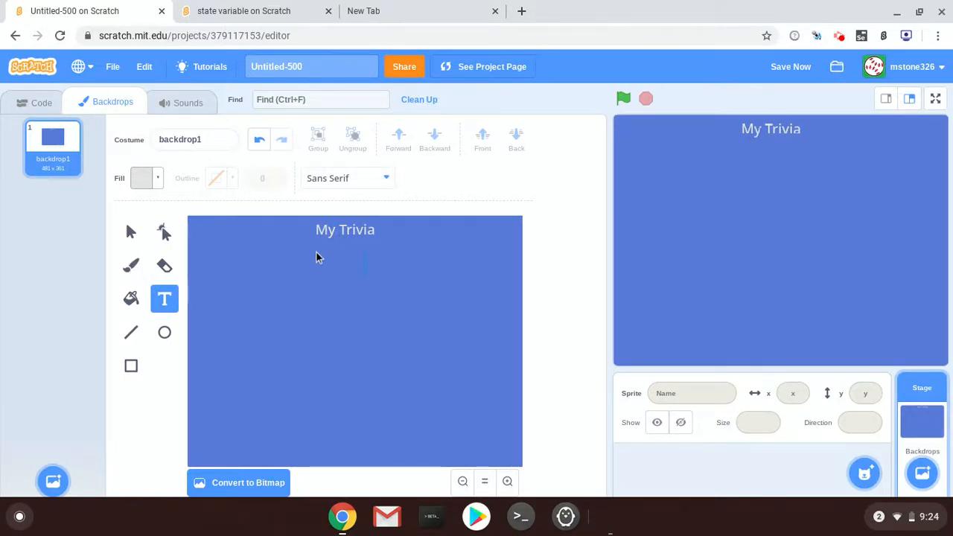
- Delete the final "ia" of the backdrop title, re-enter it and deselect the text
left_click(374, 235)
key("BackSpace")
key("BackSpace")
type("ia")
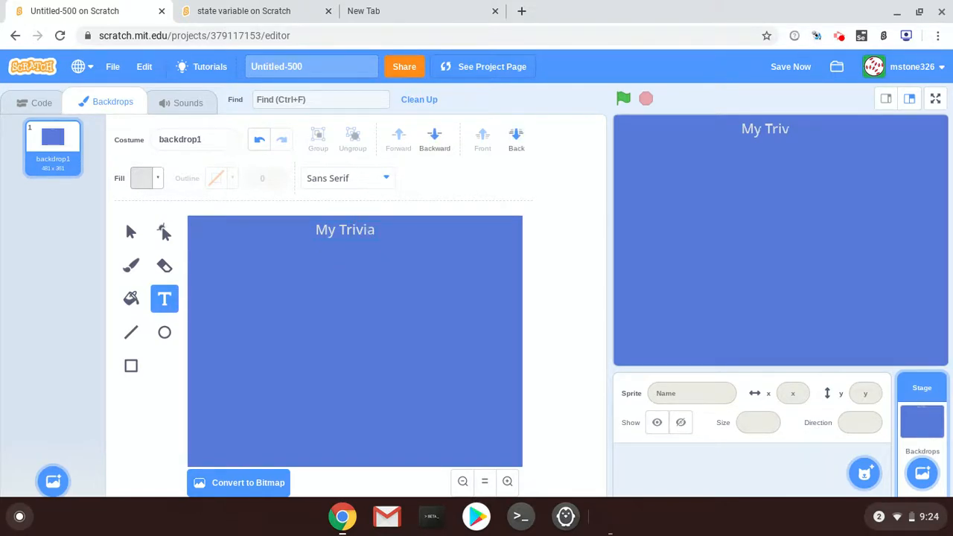
left_click(356, 283)
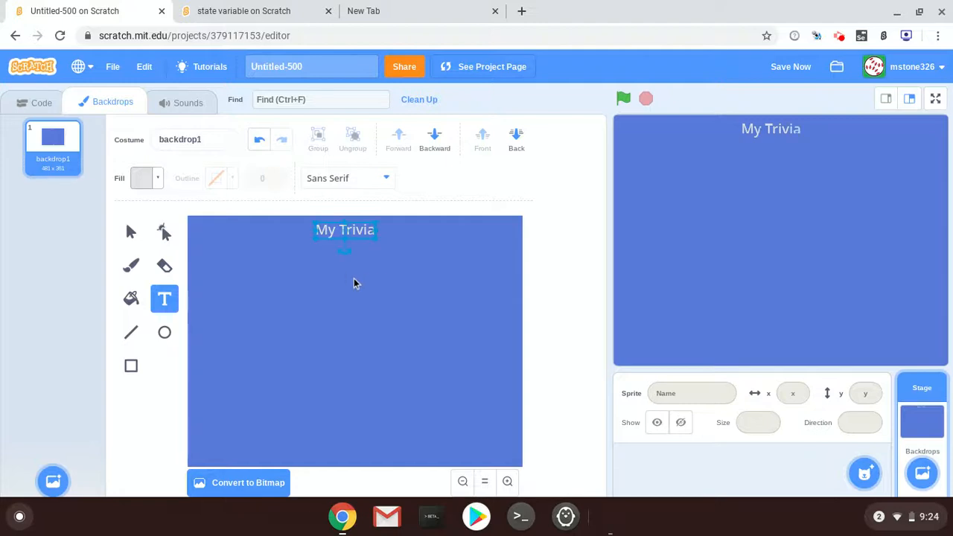
left_click(283, 283)
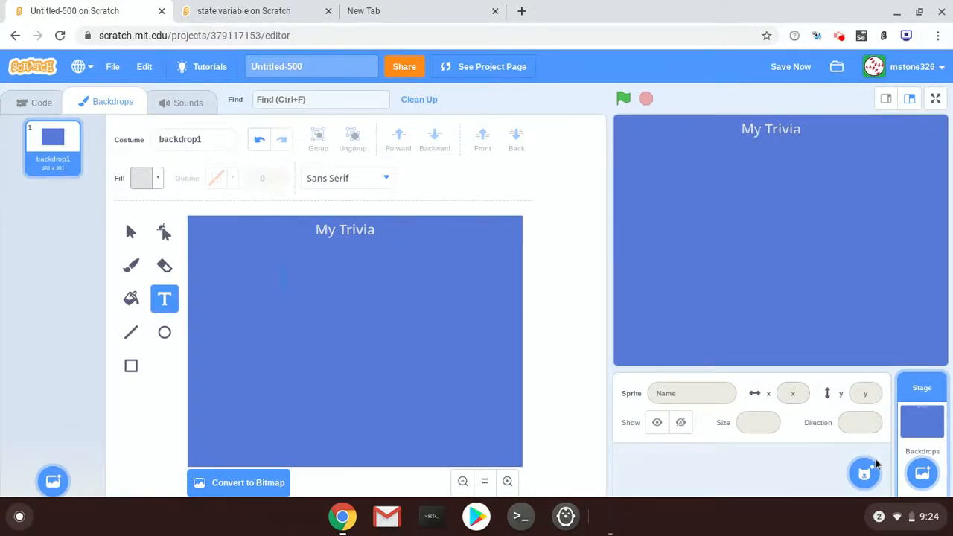
- Create a new painted sprite and name it question1
mouse_move(864, 473)
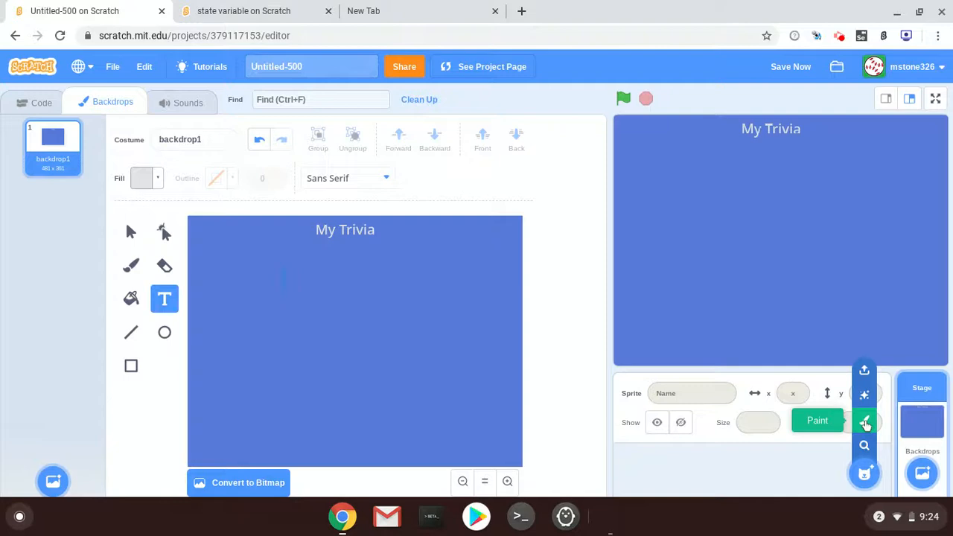
left_click(865, 423)
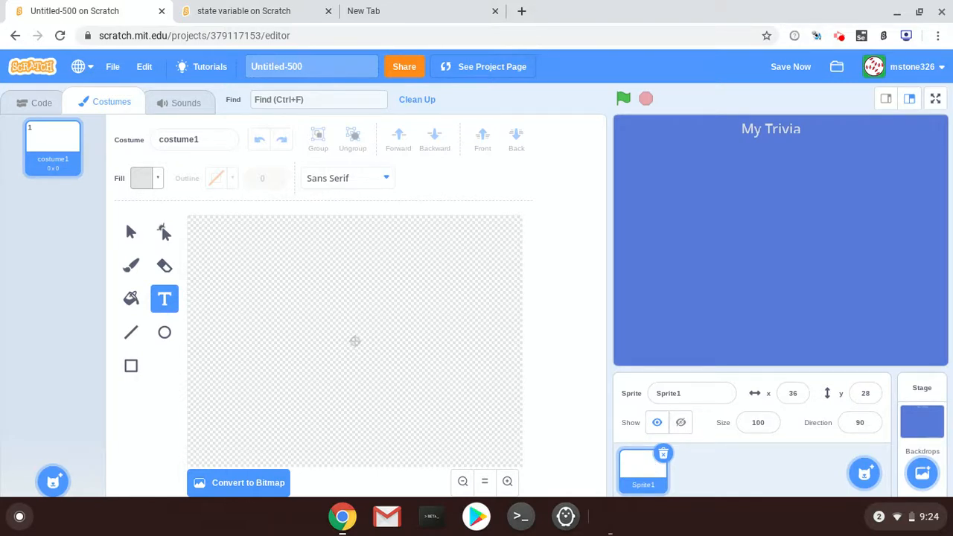
left_click(687, 393)
left_click_drag(687, 394, 656, 395)
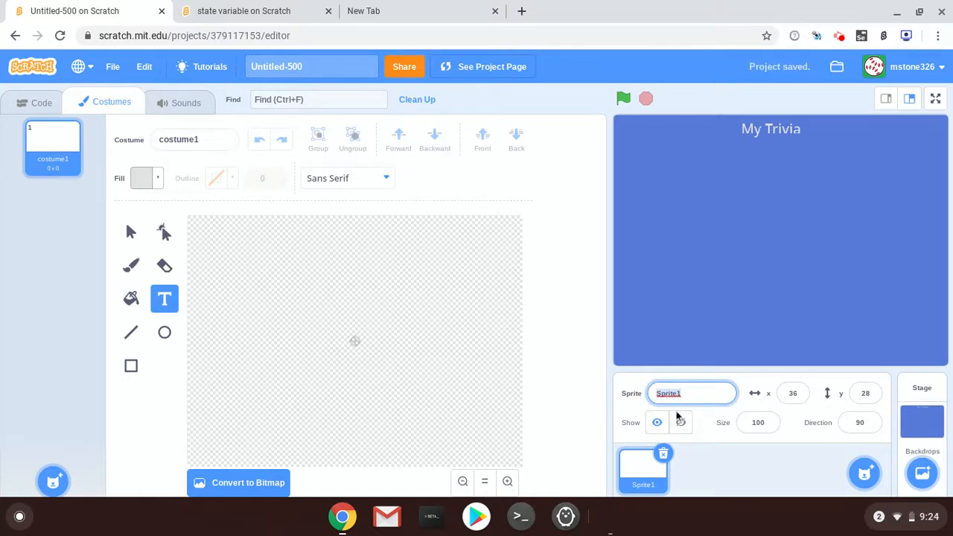
type("question1")
key("Return")
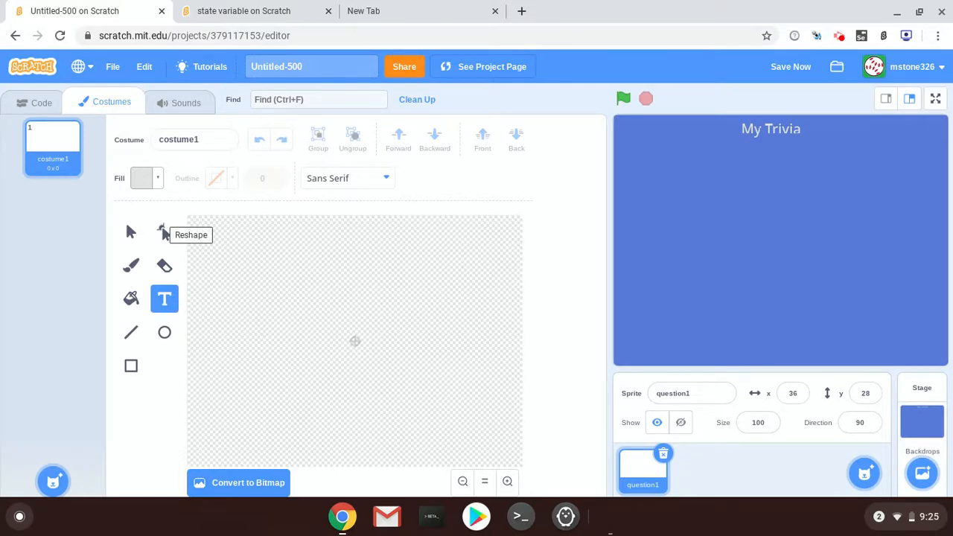
- Draw a filled purple bitmap square (color 79, saturation 51) at the costume's centre and move the sprite to about x -138, y 71
left_click(159, 186)
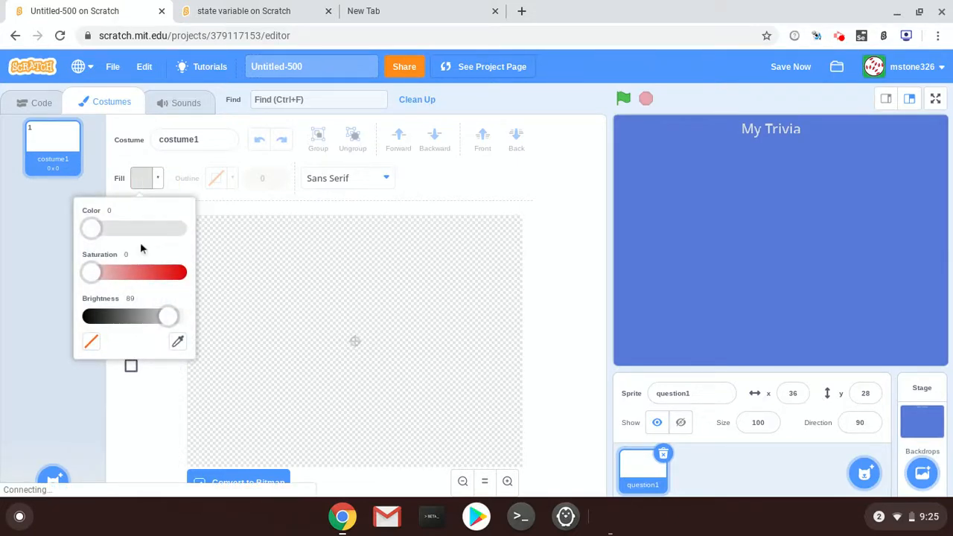
left_click_drag(91, 271, 135, 272)
left_click_drag(97, 231, 159, 229)
left_click(133, 437)
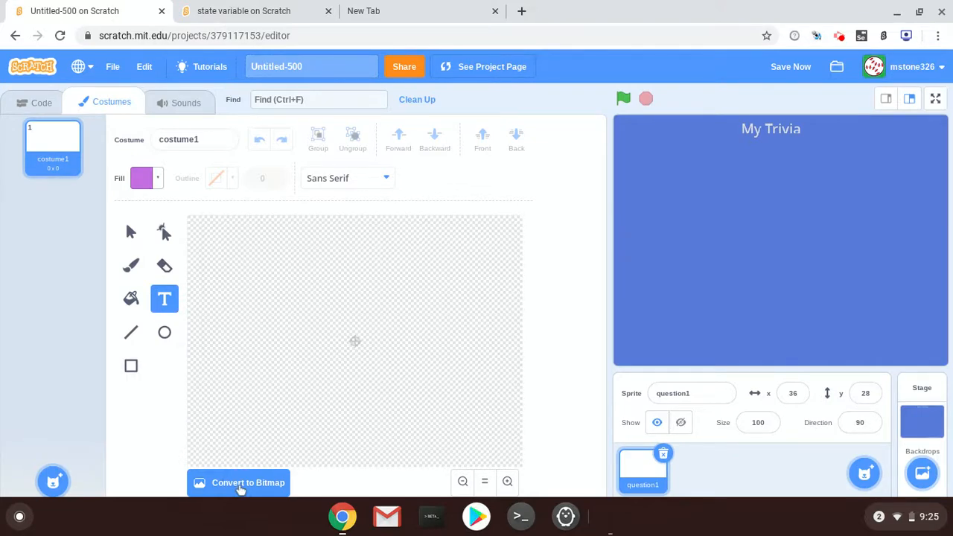
left_click(239, 484)
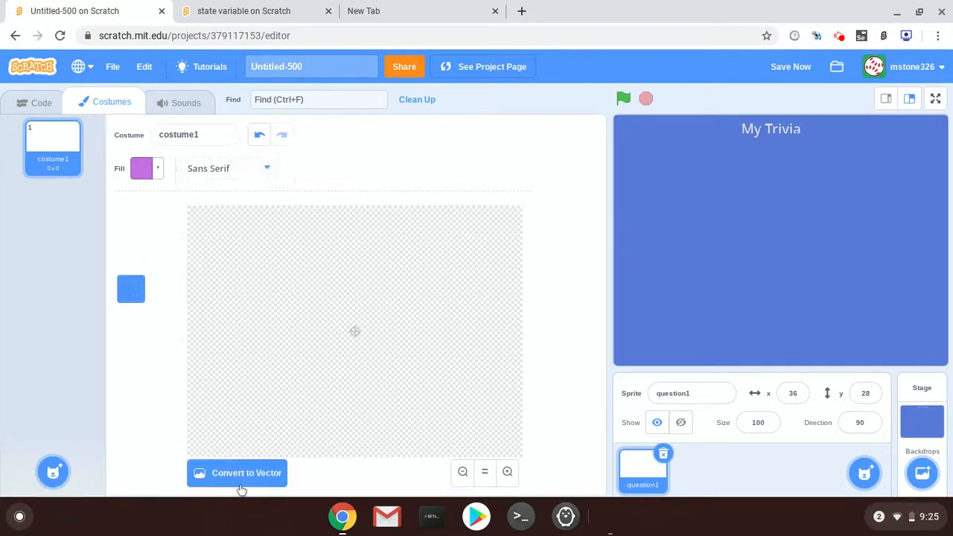
left_click(166, 256)
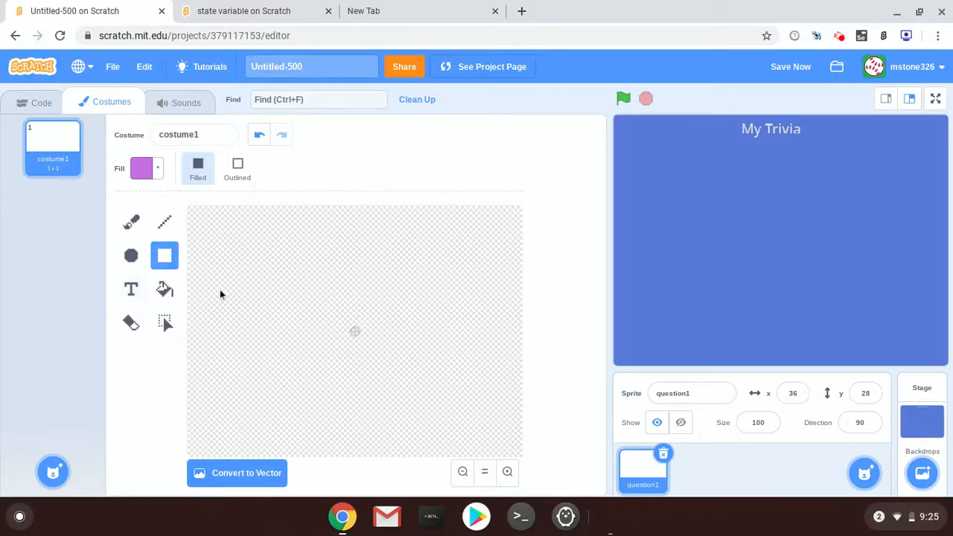
left_click_drag(328, 306, 389, 364)
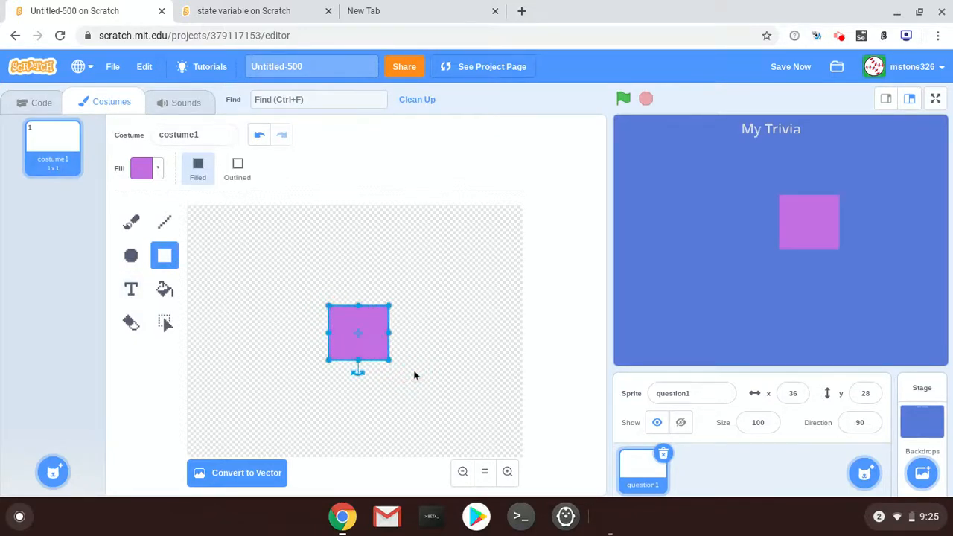
left_click(413, 373)
left_click_drag(829, 232, 687, 199)
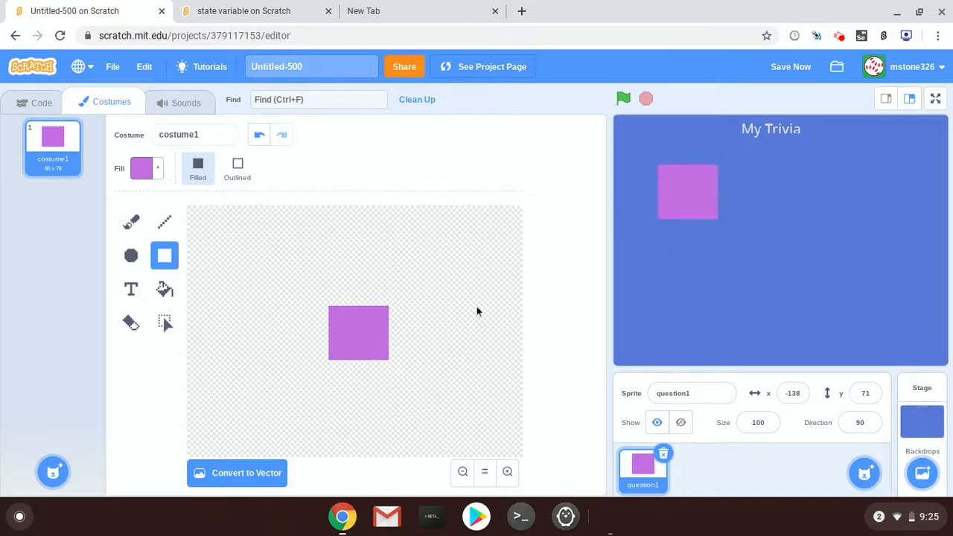
- Convert the question1 costume to vector and add the light grey text "100" on the purple square, using saturation 0
left_click(131, 289)
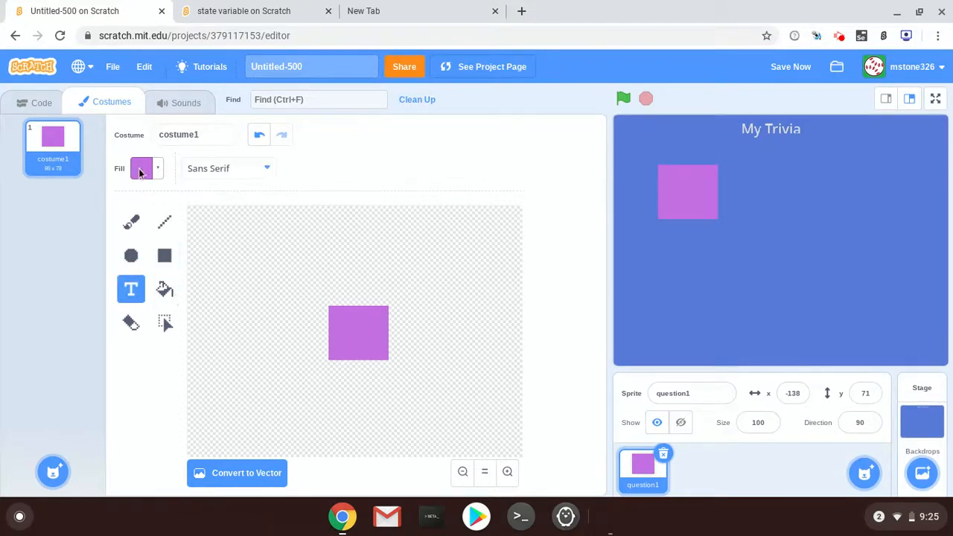
left_click(159, 171)
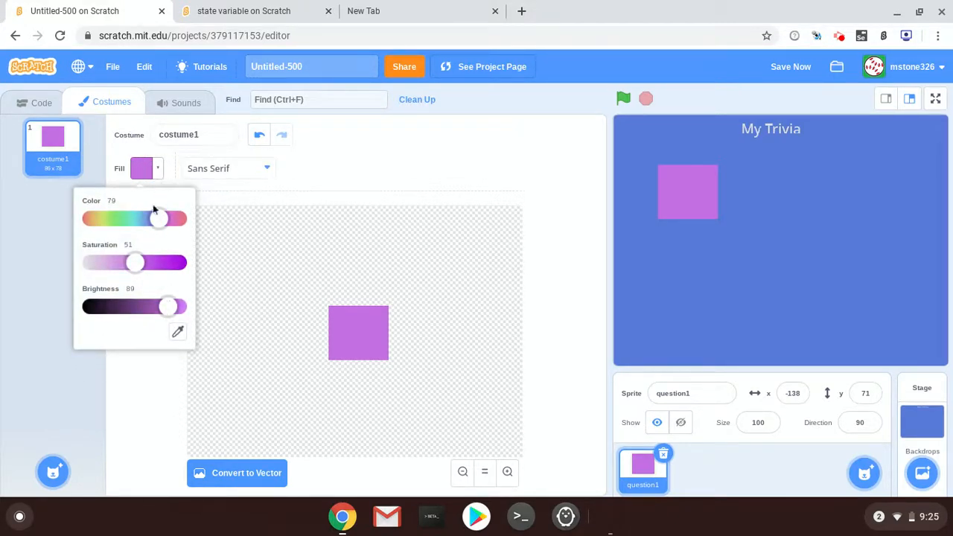
left_click_drag(134, 262, 90, 262)
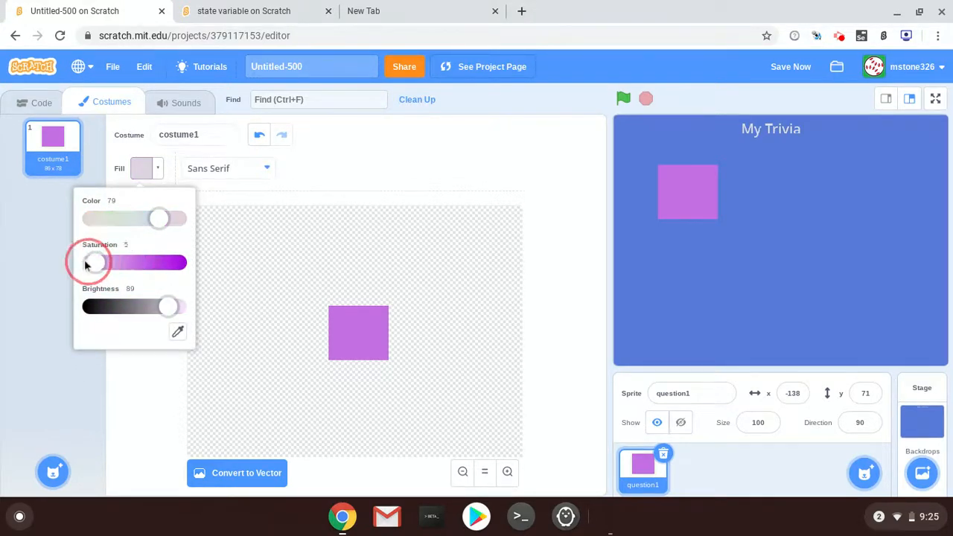
left_click(149, 366)
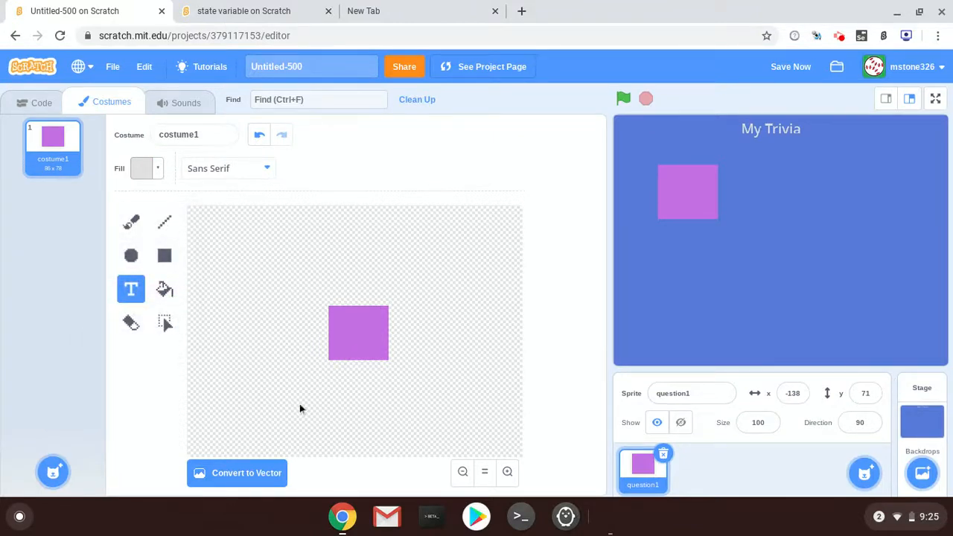
left_click(273, 473)
left_click(337, 345)
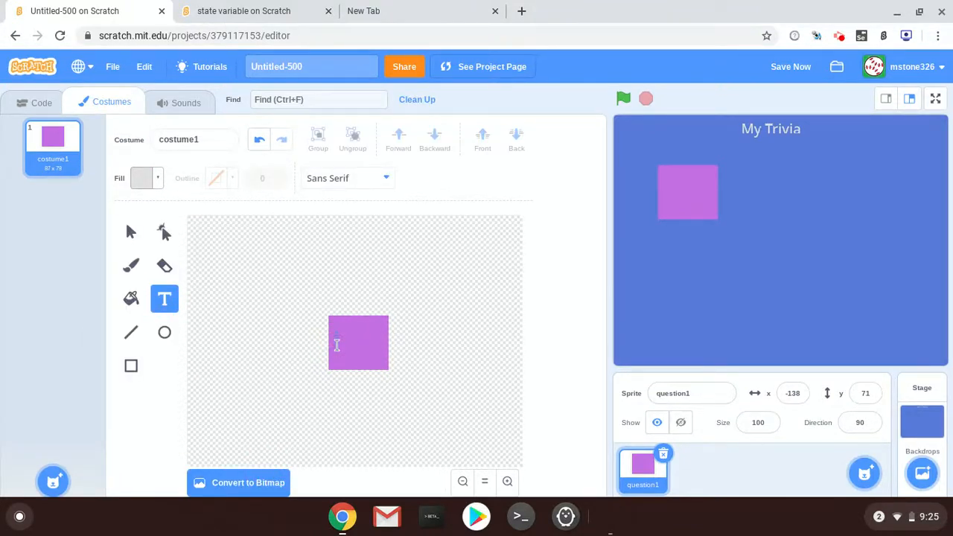
type("100")
- Enlarge the "100" label and position it around the middle of the purple square
left_click(363, 363)
left_click(356, 339)
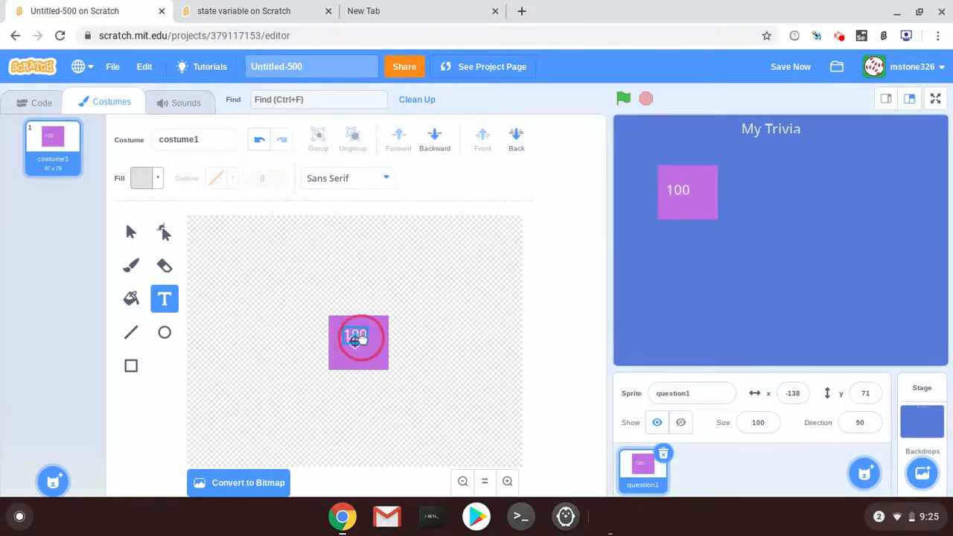
mouse_move(367, 345)
left_mouse_down()
mouse_move(378, 354)
mouse_move(371, 344)
mouse_move(367, 352)
left_mouse_up()
left_click(366, 384)
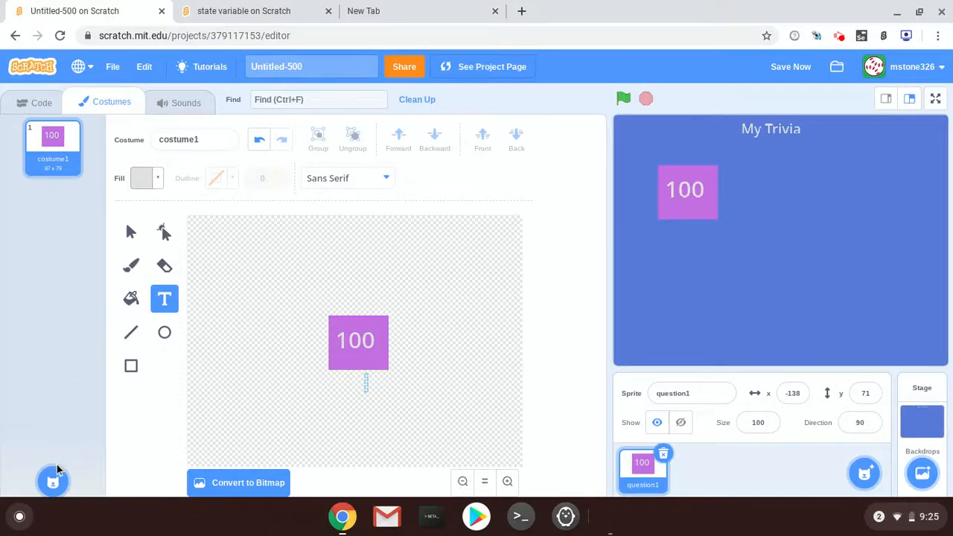
- Add a second, blank painted costume to the question1 sprite and convert it to bitmap
mouse_move(52, 481)
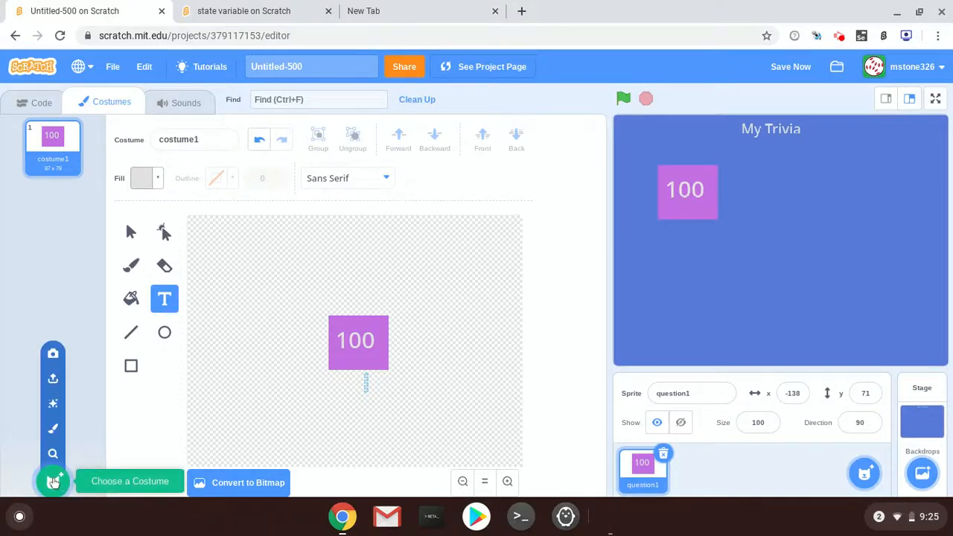
left_click(59, 435)
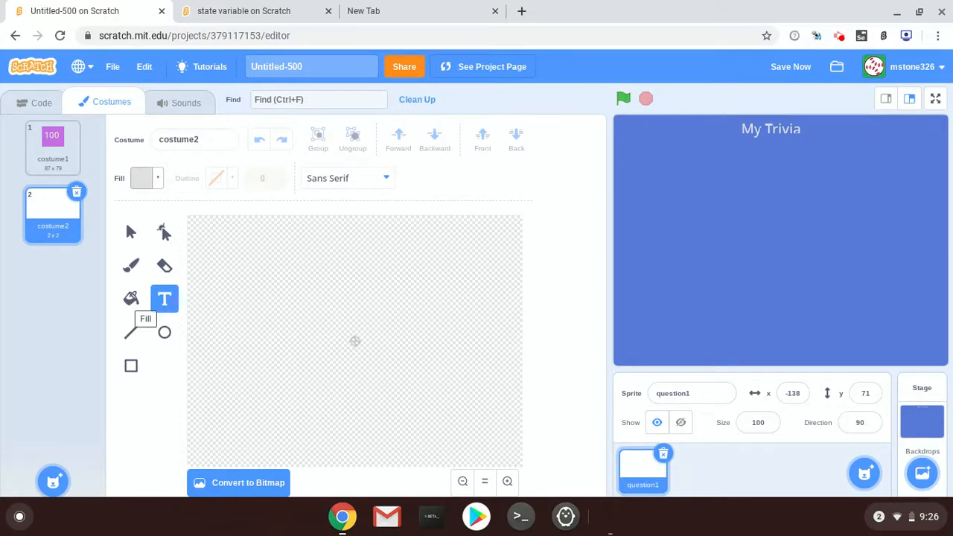
left_click(230, 485)
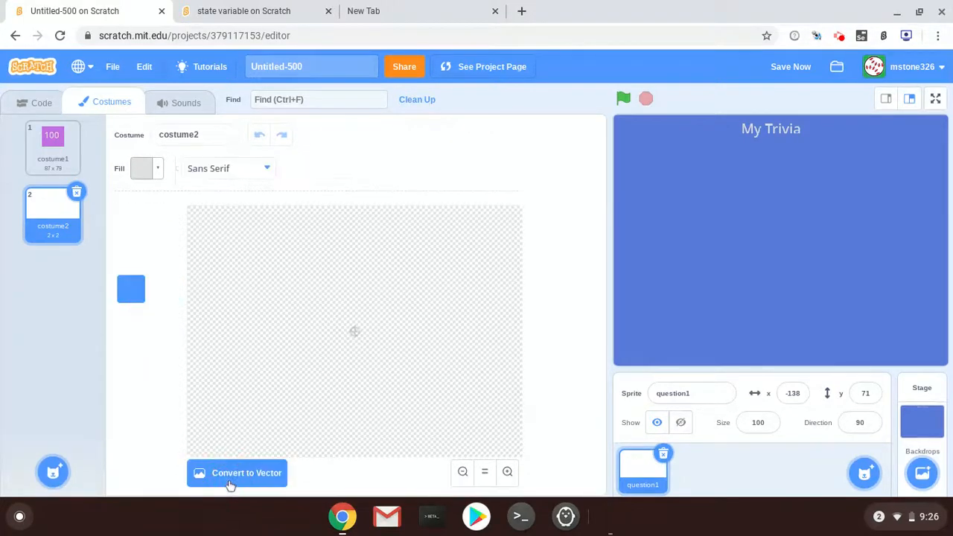
- Fill the entire costume2 canvas with solid purple, using color 75, saturation 70 and brightness 89
left_click(156, 173)
left_click(98, 266)
left_click_drag(97, 270, 156, 274)
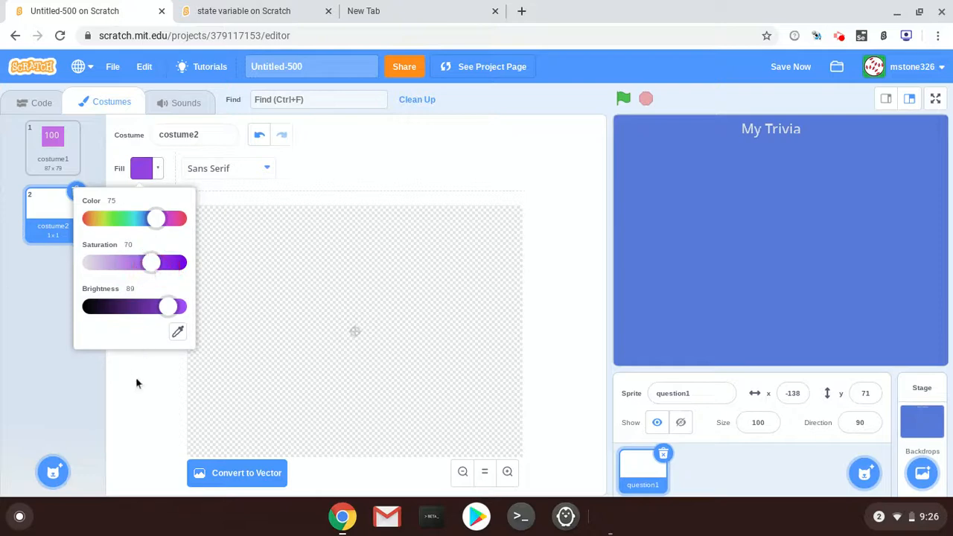
left_click(137, 380)
left_click(165, 290)
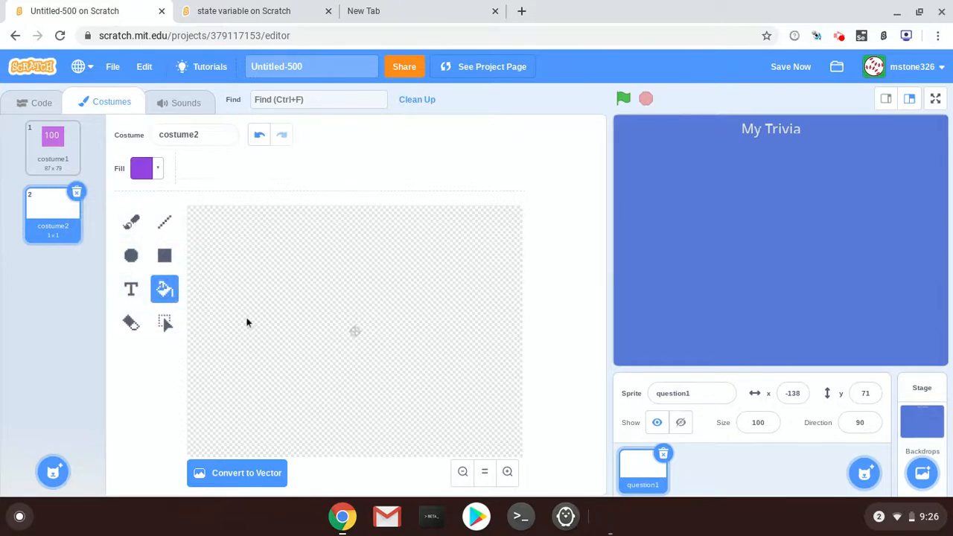
left_click(259, 315)
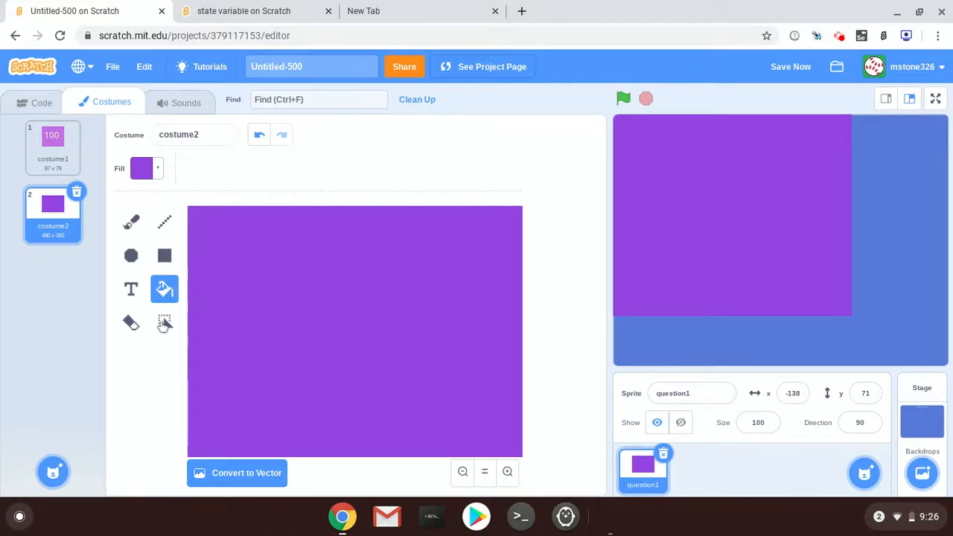
- Convert costume2 to vector and add the two-line light grey text "What is the Capital / of Massachusetts?" on the purple background, using saturation 0
left_click(245, 476)
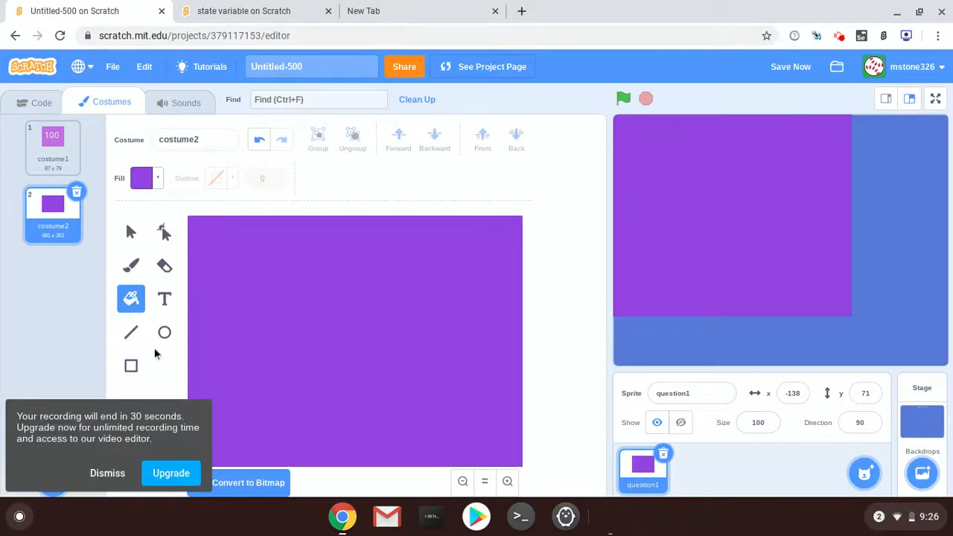
left_click(165, 299)
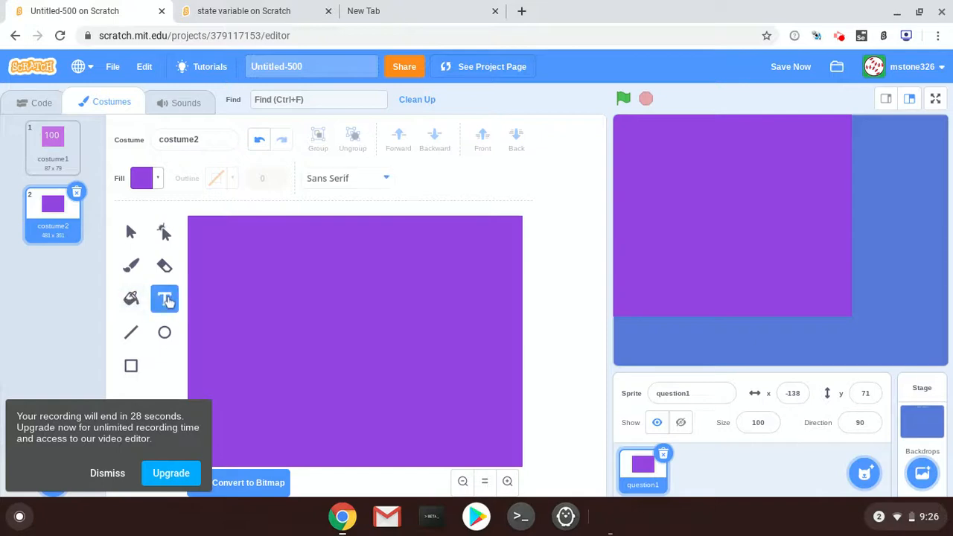
left_click(157, 179)
left_click(153, 274)
left_click_drag(154, 274, 82, 271)
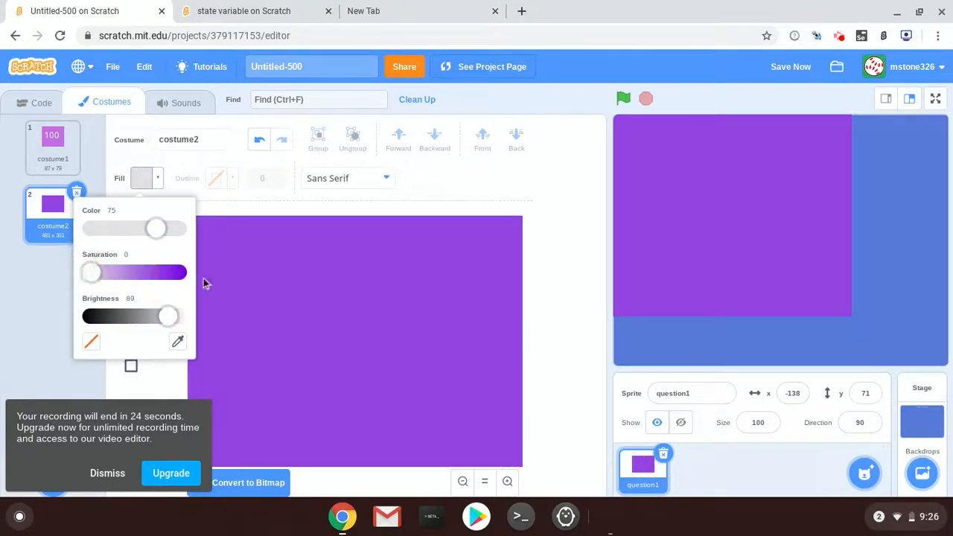
left_click(255, 268)
type("What is the Capital")
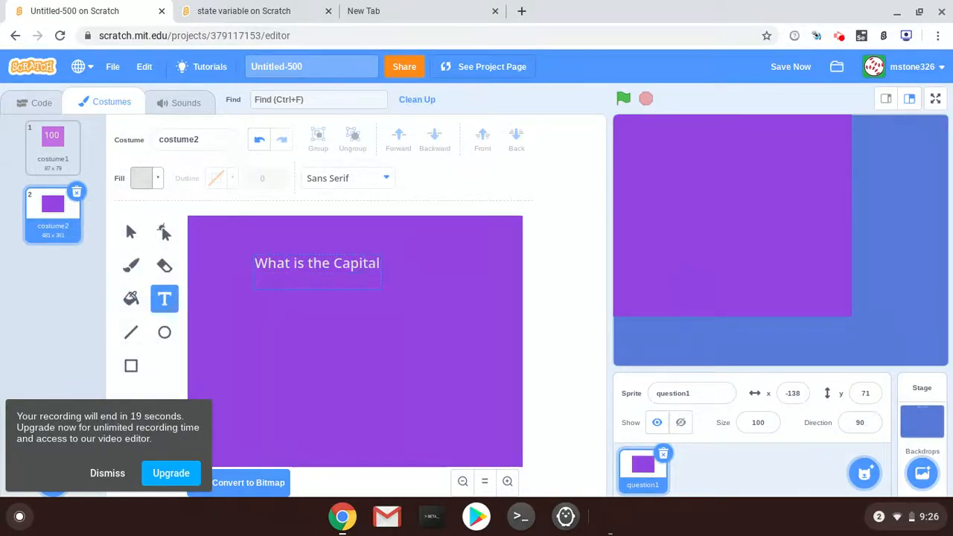
key("Return")
type("of Massachusetts?")
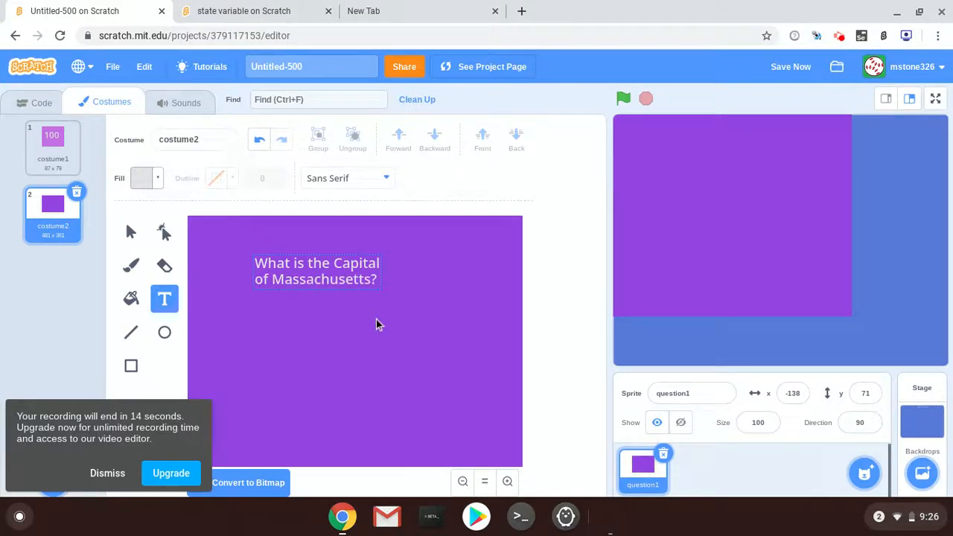
- Enlarge the question text to about three quarters of the canvas width and centre it in the upper part of costume2
left_click(378, 298)
left_click_drag(382, 289, 362, 279)
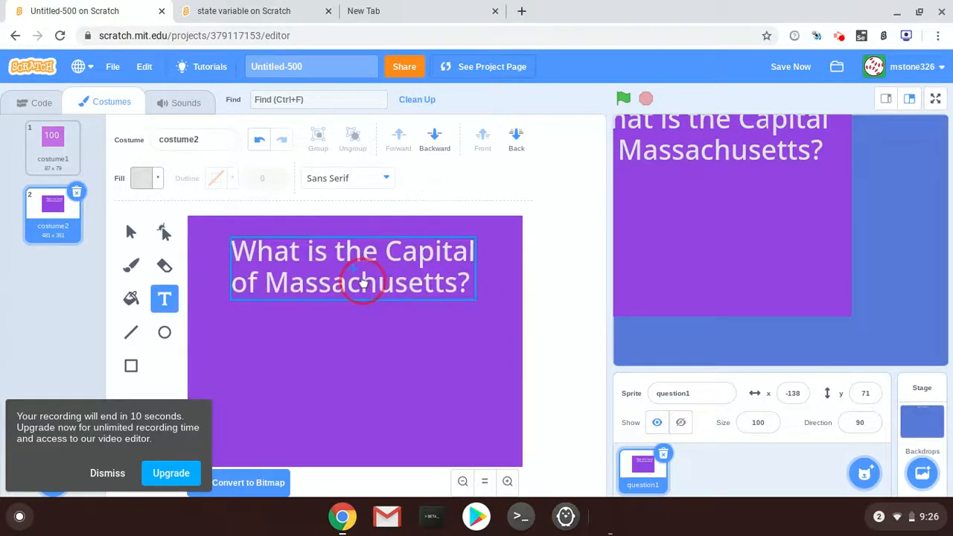
left_click(378, 359)
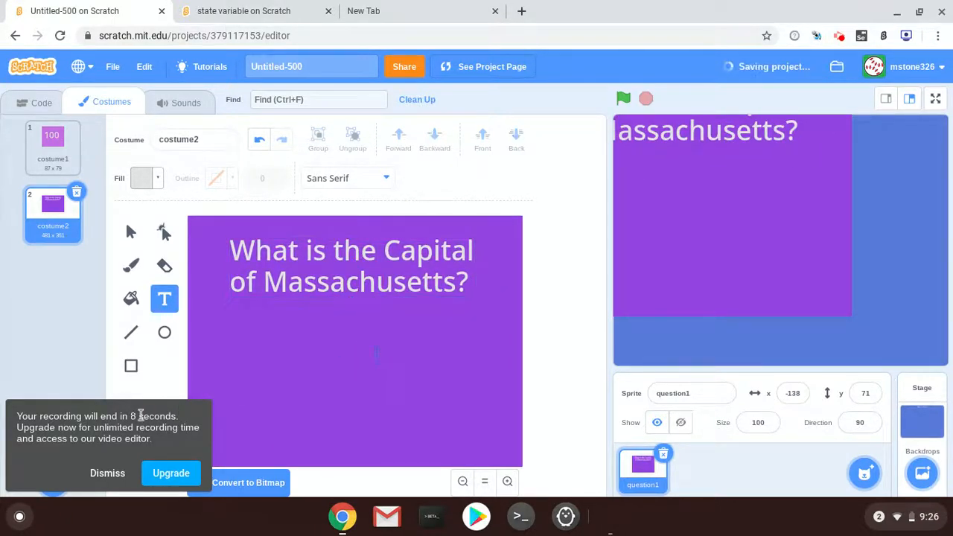